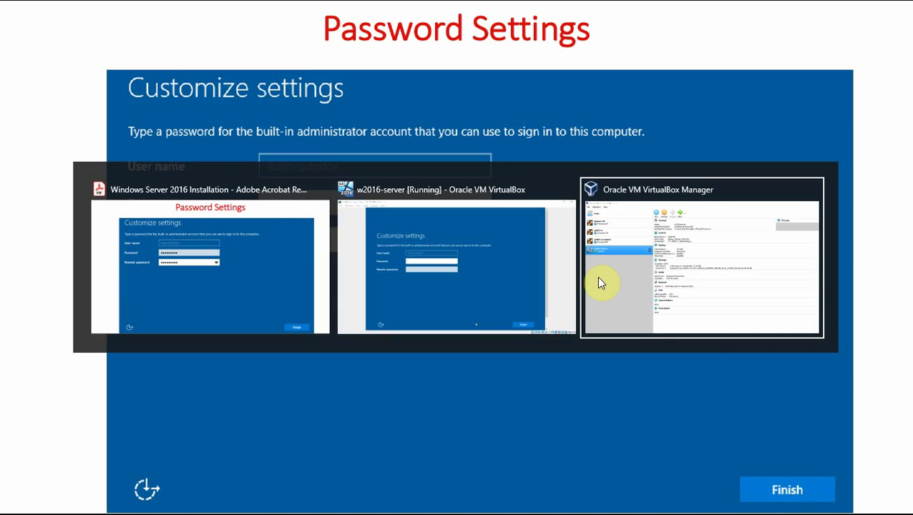
Switch from the Acrobat Reader slide to the running w2016-server VM window.
{"action": "key", "text": "alt+shift+Tab"}
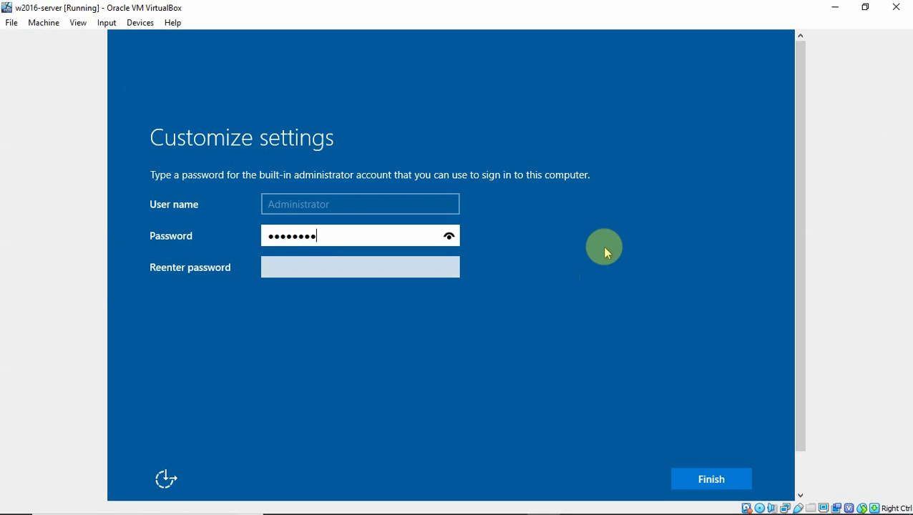
Re-enter the Administrator password in Reenter password and finish Windows Server setup.
{"action": "key", "text": "Tab"}
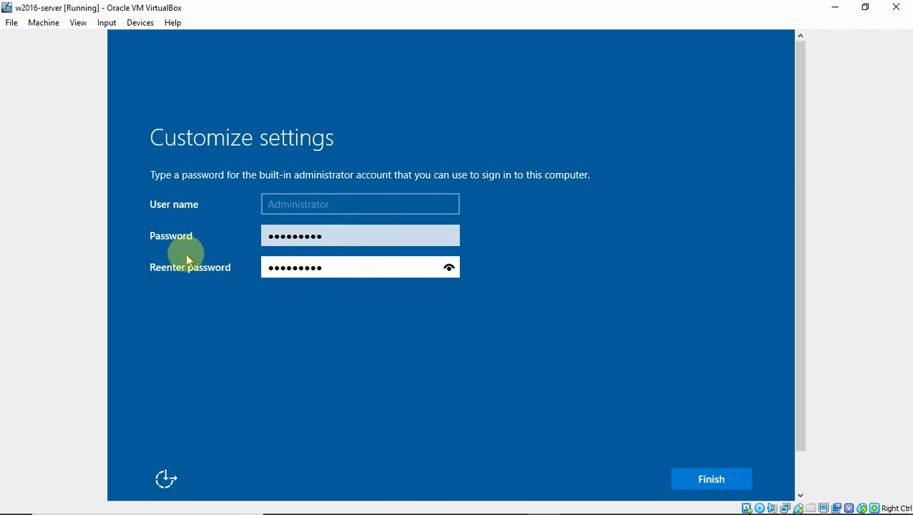
{"action": "left_click", "coordinate": [704, 483]}
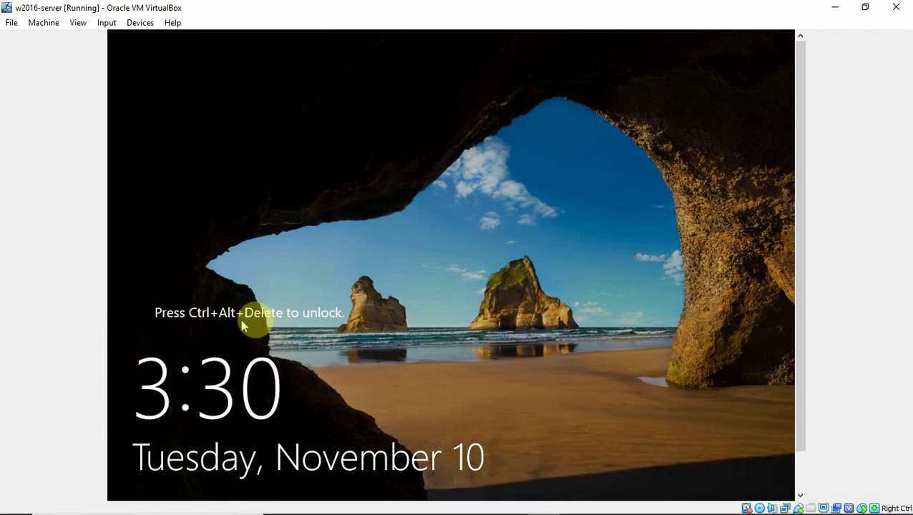
Send Ctrl-Alt-Del via Input > Keyboard, then sign in with the Administrator password.
{"action": "left_click", "coordinate": [104, 23]}
{"action": "mouse_move", "coordinate": [153, 38]}
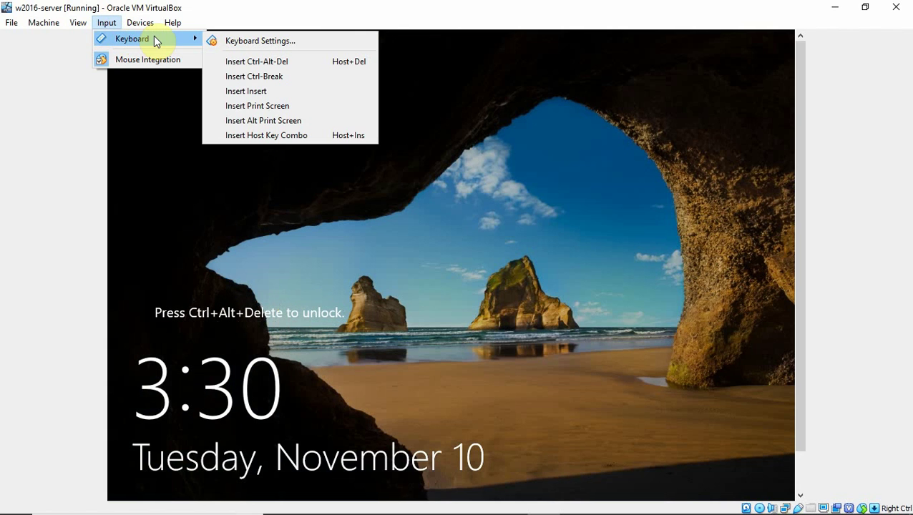
{"action": "left_click", "coordinate": [225, 61]}
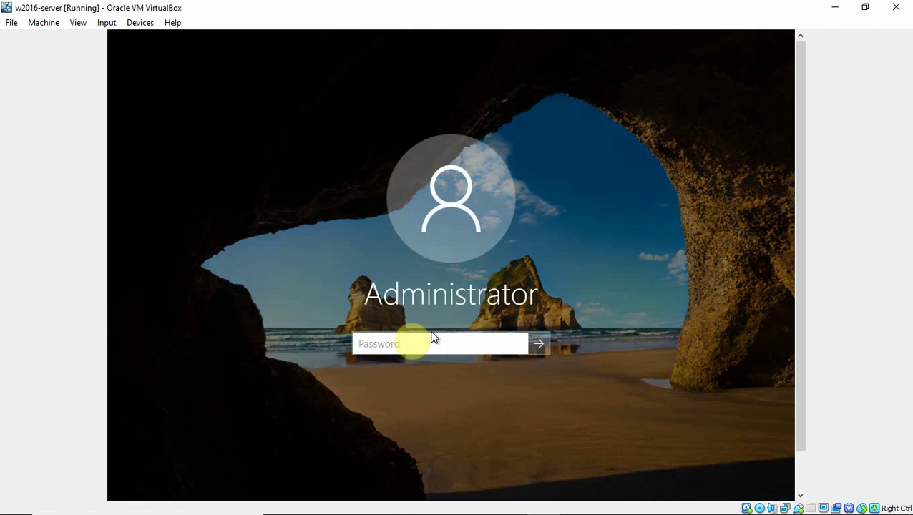
{"action": "left_click", "coordinate": [393, 349]}
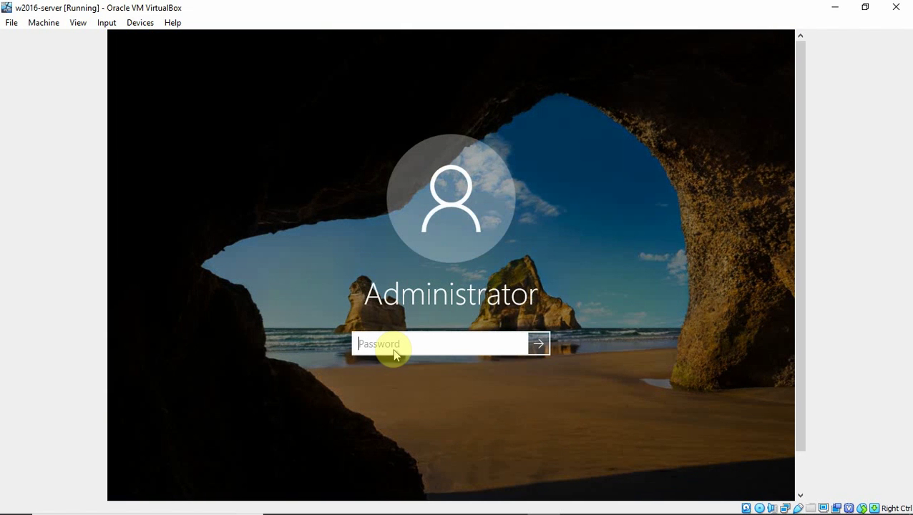
{"action": "left_click", "coordinate": [390, 350]}
{"action": "type", "text": "P"}
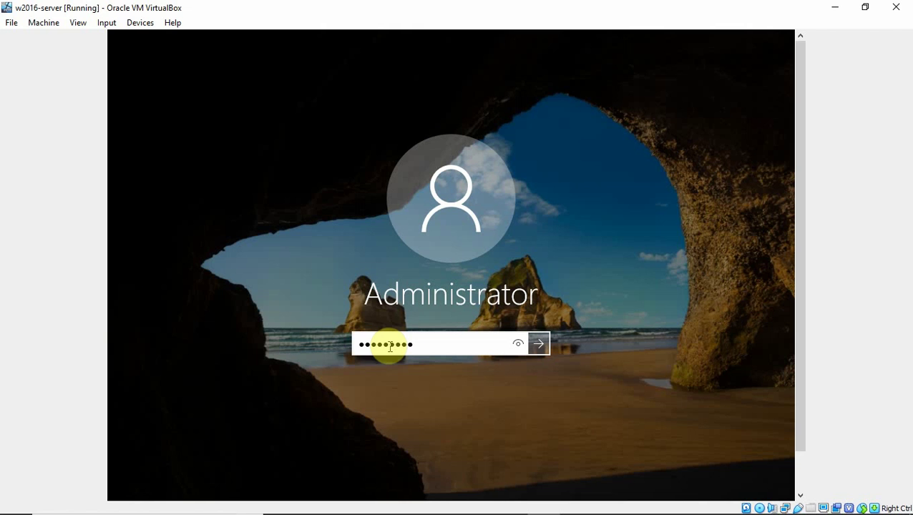
{"action": "key", "text": "Return"}
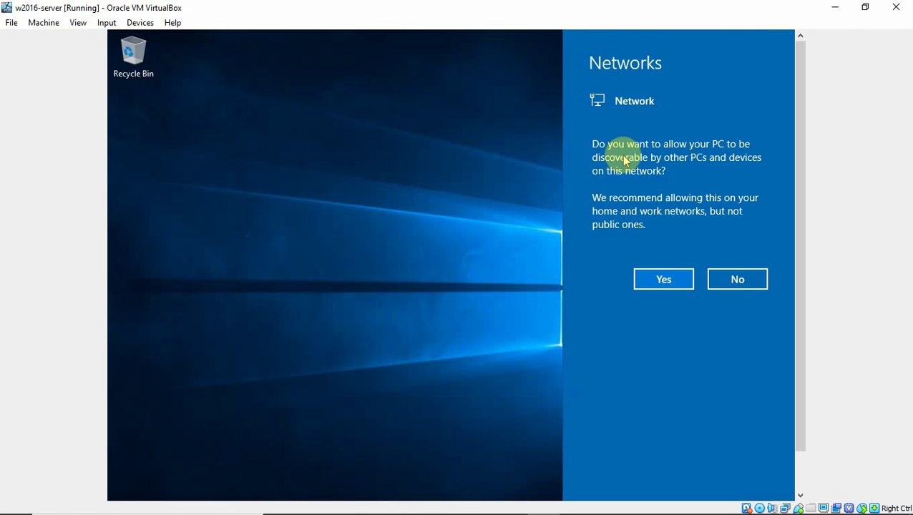
Answer Yes to network discoverability, then open and cancel the Add roles and features wizard.
{"action": "left_click", "coordinate": [663, 280]}
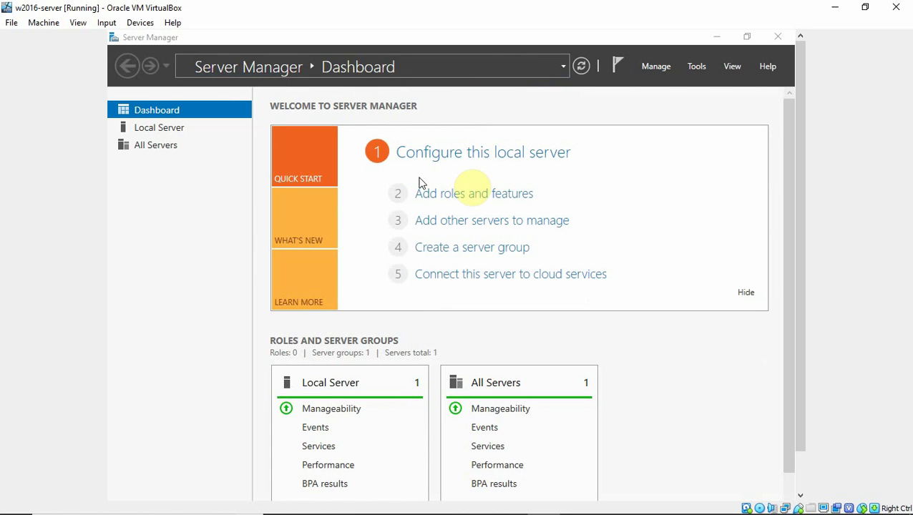
{"action": "left_click", "coordinate": [489, 204]}
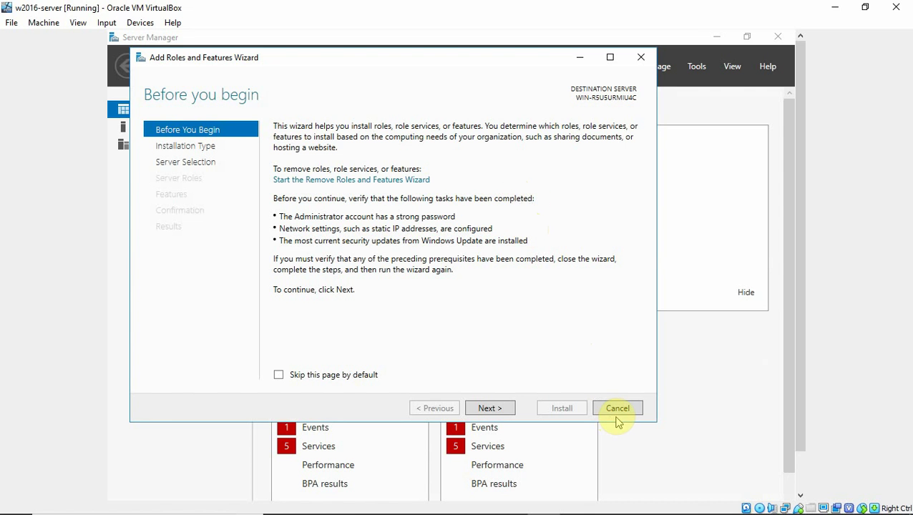
{"action": "left_click", "coordinate": [618, 409]}
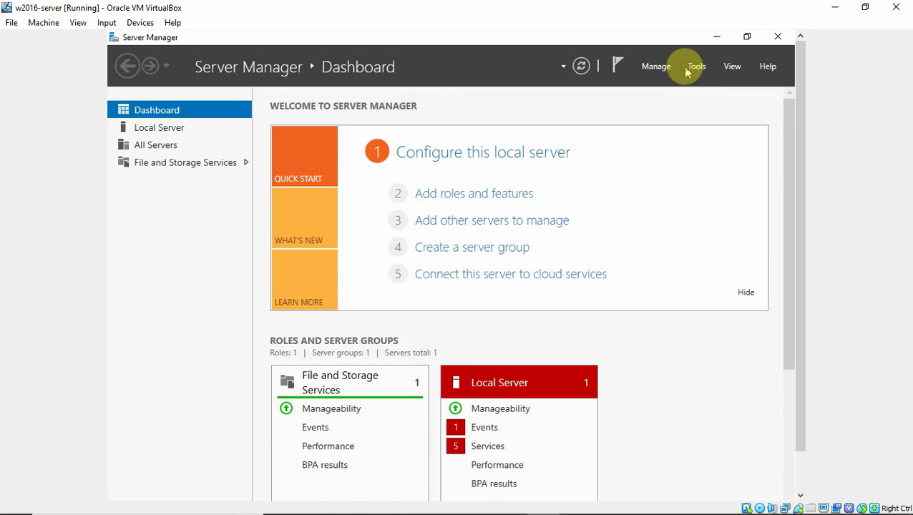
Browse Server Manager's Tools and Manage menus, then close Server Manager.
{"action": "left_click", "coordinate": [693, 69]}
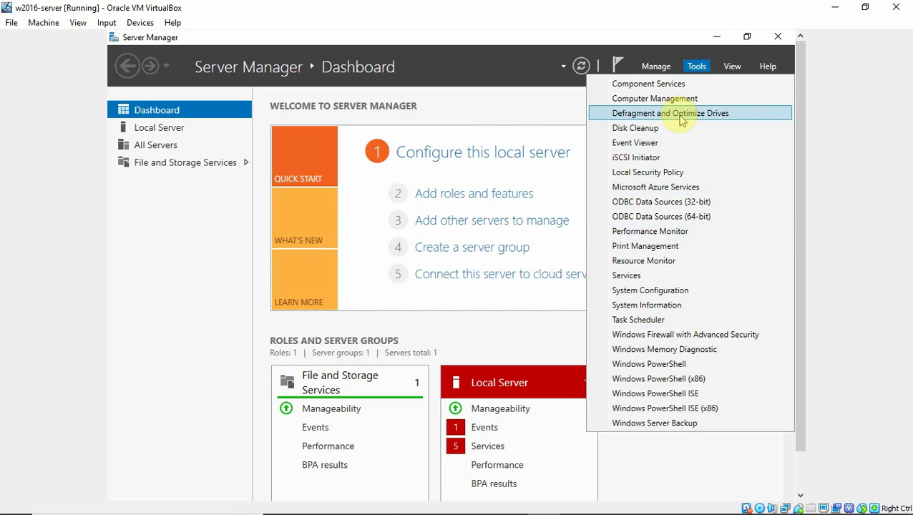
{"action": "left_click", "coordinate": [657, 68]}
{"action": "left_click", "coordinate": [657, 70]}
{"action": "left_click", "coordinate": [657, 71]}
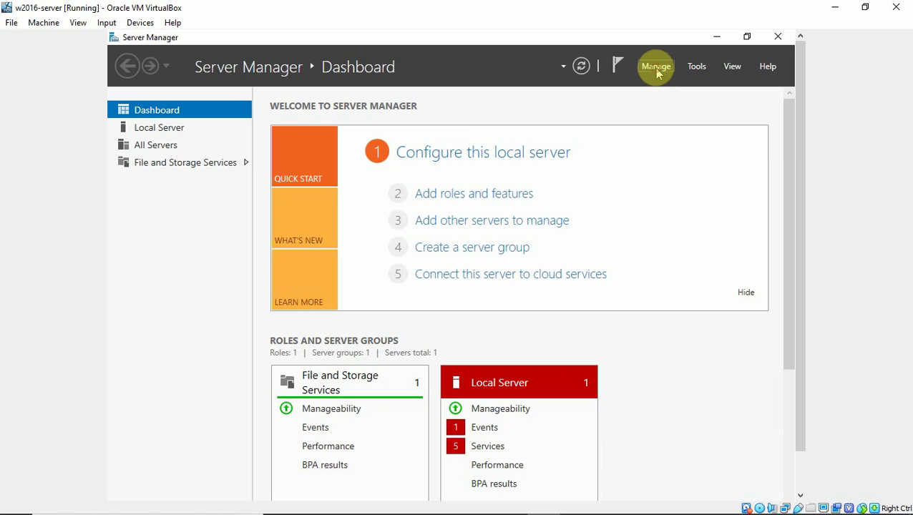
{"action": "left_click", "coordinate": [658, 71]}
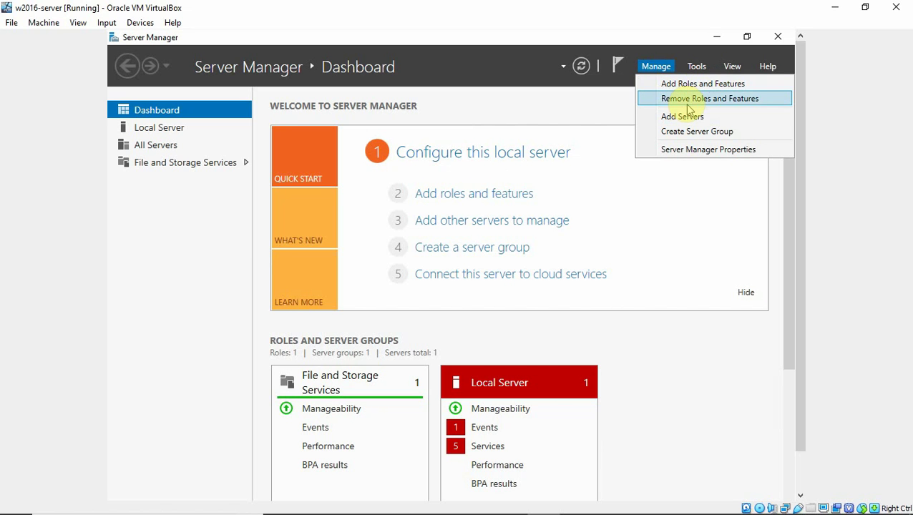
{"action": "left_click", "coordinate": [174, 198]}
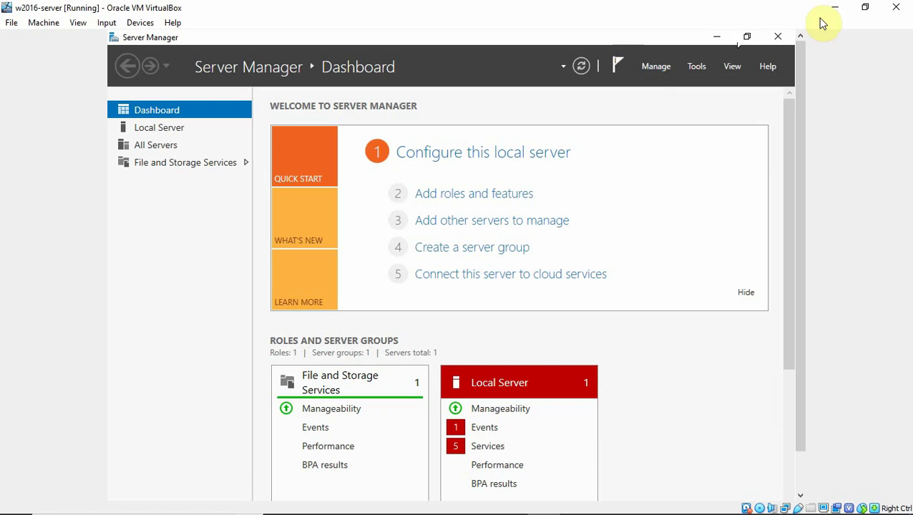
{"action": "left_click", "coordinate": [778, 36]}
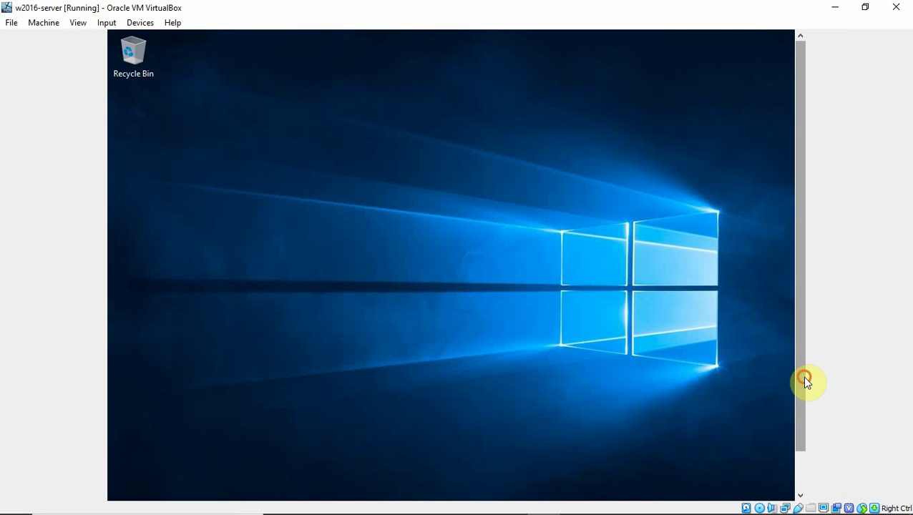
Turn on View > Scaled Mode and maximize the w2016-server window so the taskbar shows.
{"action": "left_click_drag", "start_coordinate": [804, 374], "coordinate": [791, 427]}
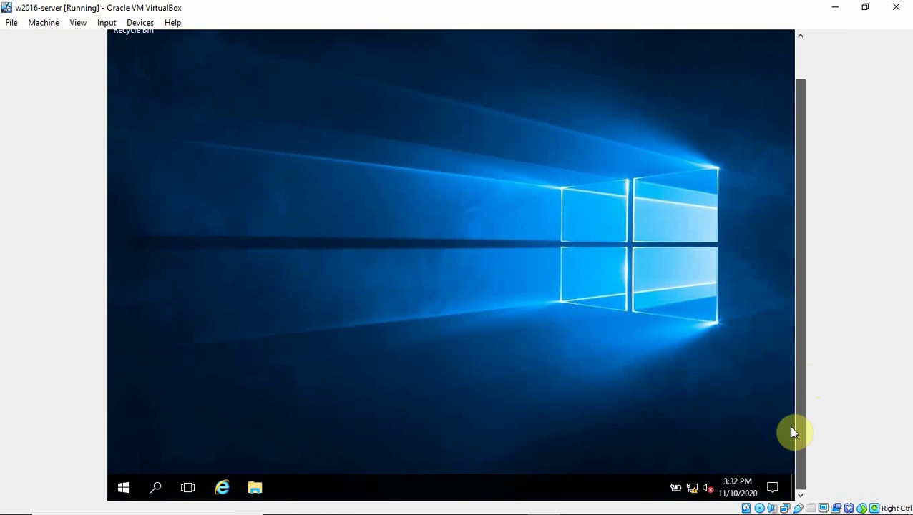
{"action": "left_click", "coordinate": [78, 23]}
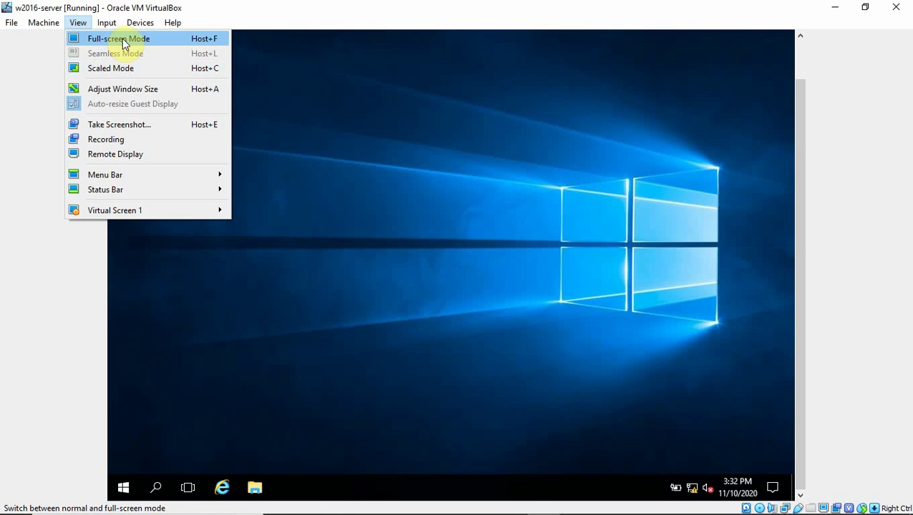
{"action": "left_click", "coordinate": [114, 68]}
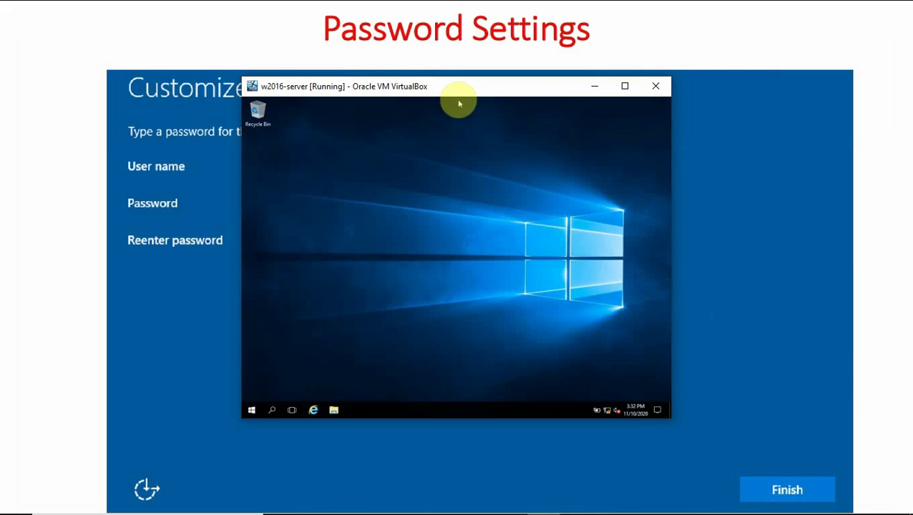
{"action": "left_click", "coordinate": [625, 86]}
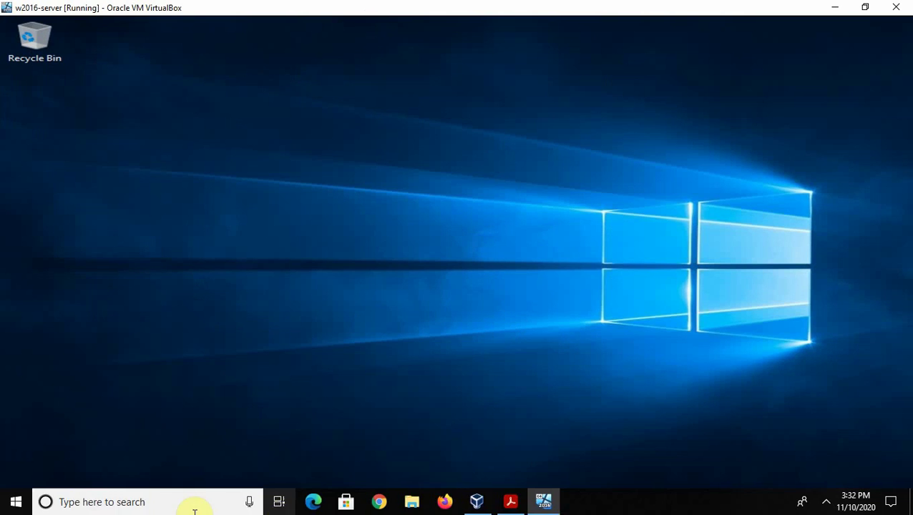
Choose Start > Power > Shut down and continue with the Other (Unplanned) reason.
{"action": "left_click", "coordinate": [21, 503]}
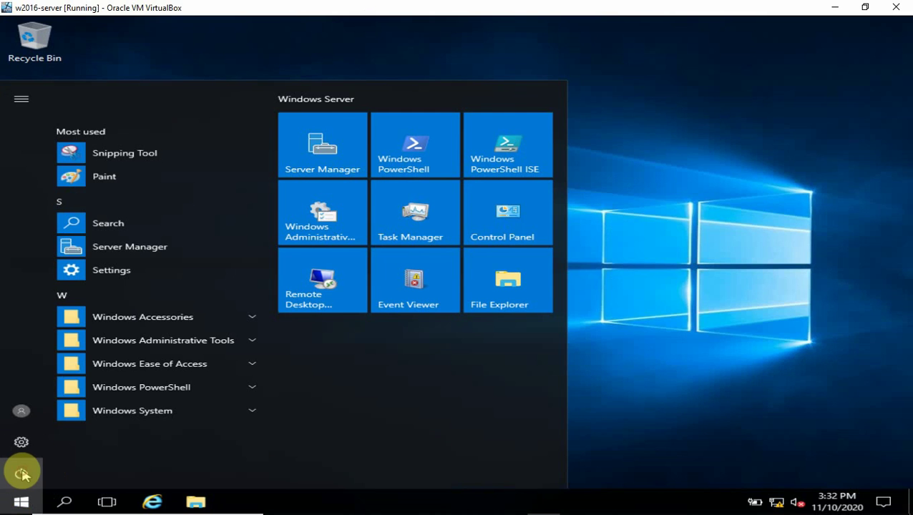
{"action": "left_click", "coordinate": [22, 474]}
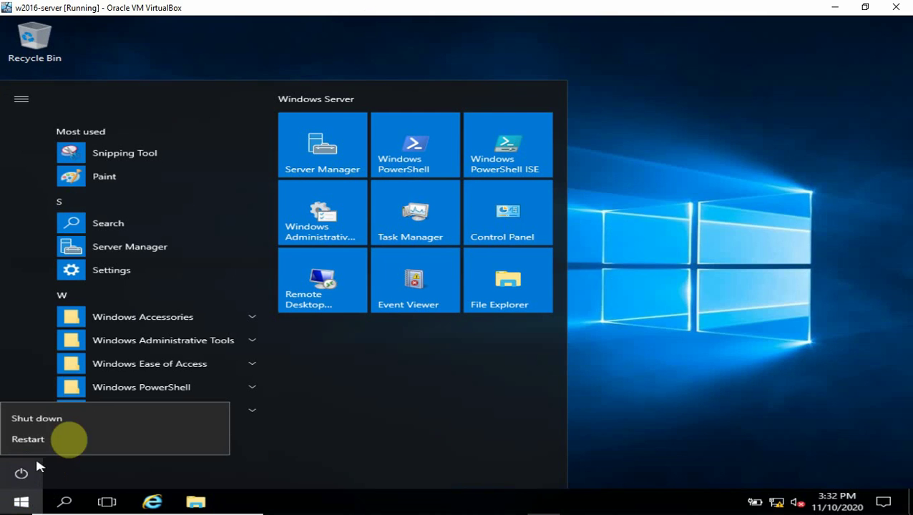
{"action": "left_click", "coordinate": [47, 421]}
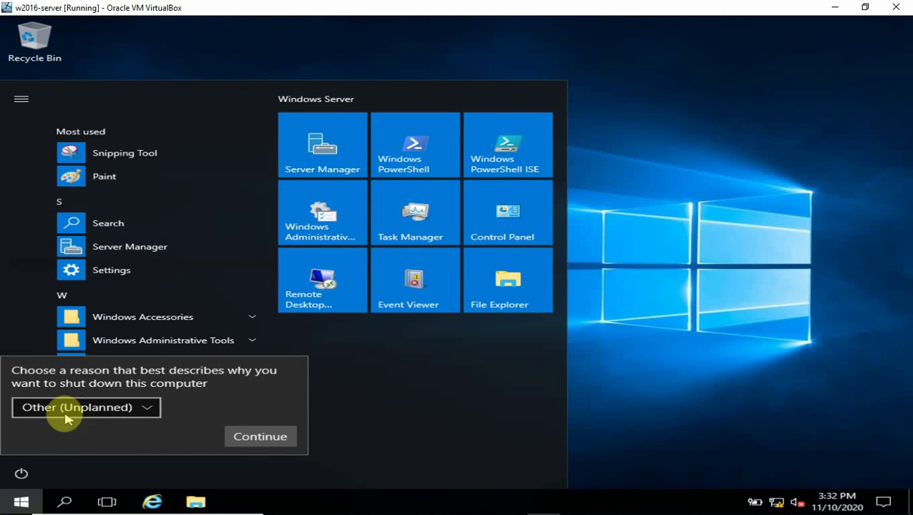
{"action": "left_click", "coordinate": [247, 436]}
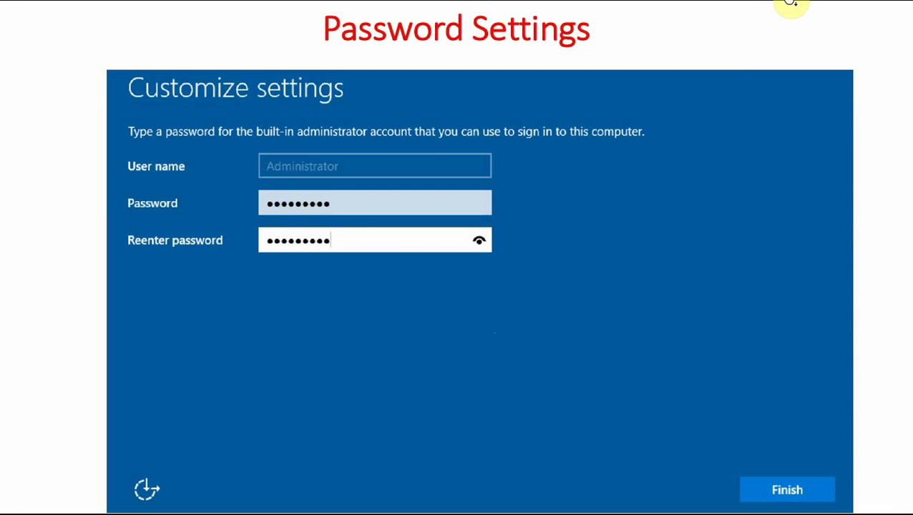
Switch to Oracle VM VirtualBox Manager, where w2016-server is listed as Powered Off.
{"action": "key", "text": "alt+Tab"}
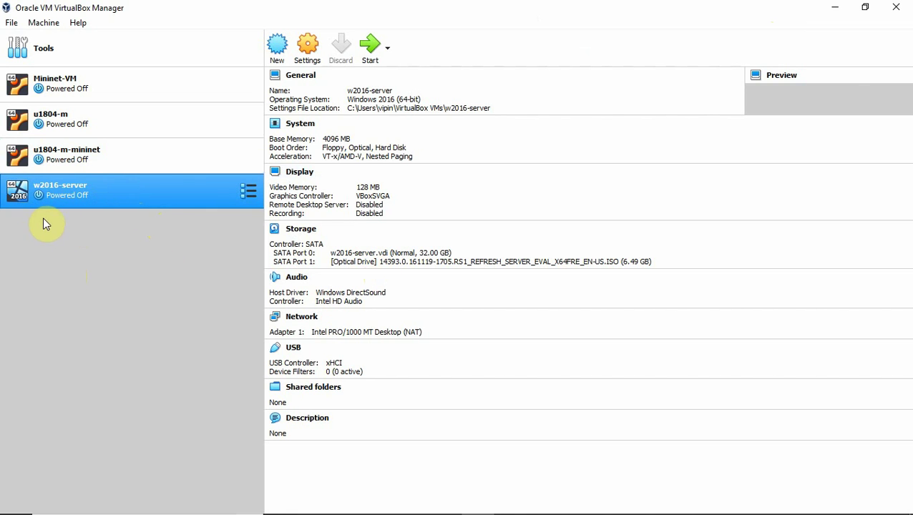
{"action": "left_click", "coordinate": [43, 24]}
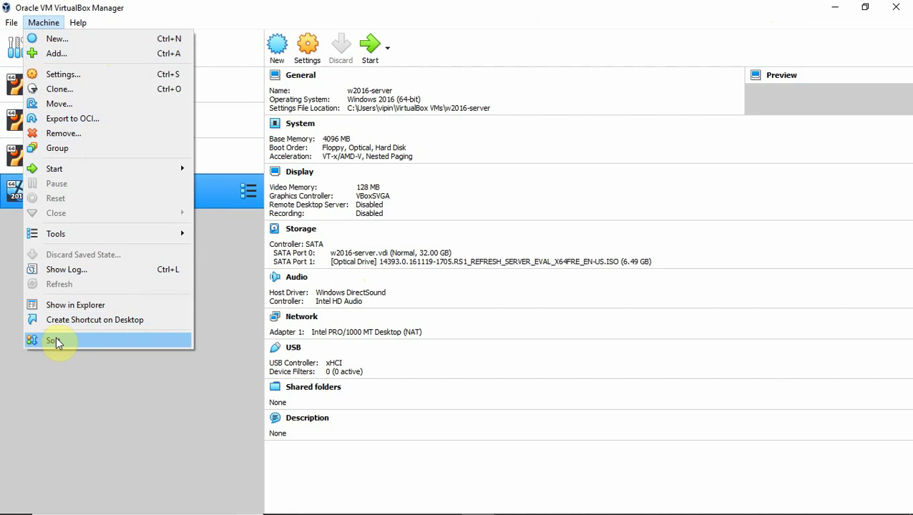
{"action": "left_click", "coordinate": [56, 340]}
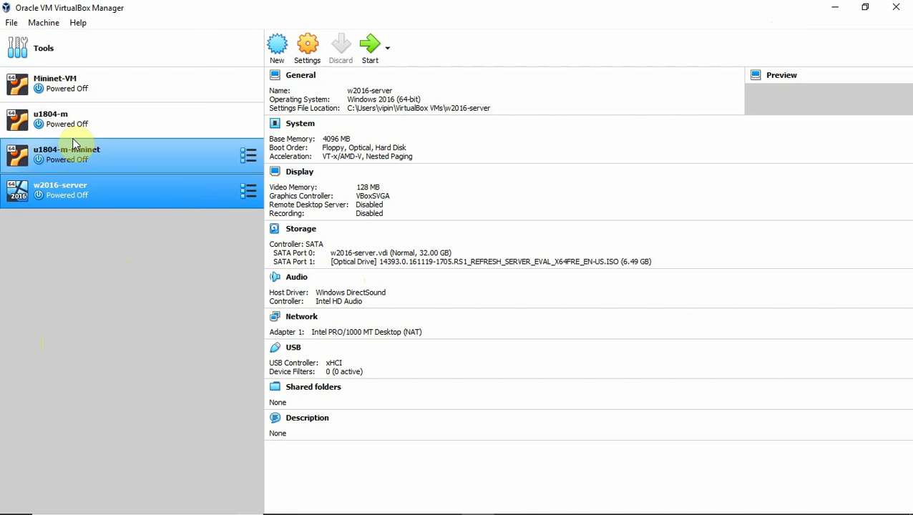